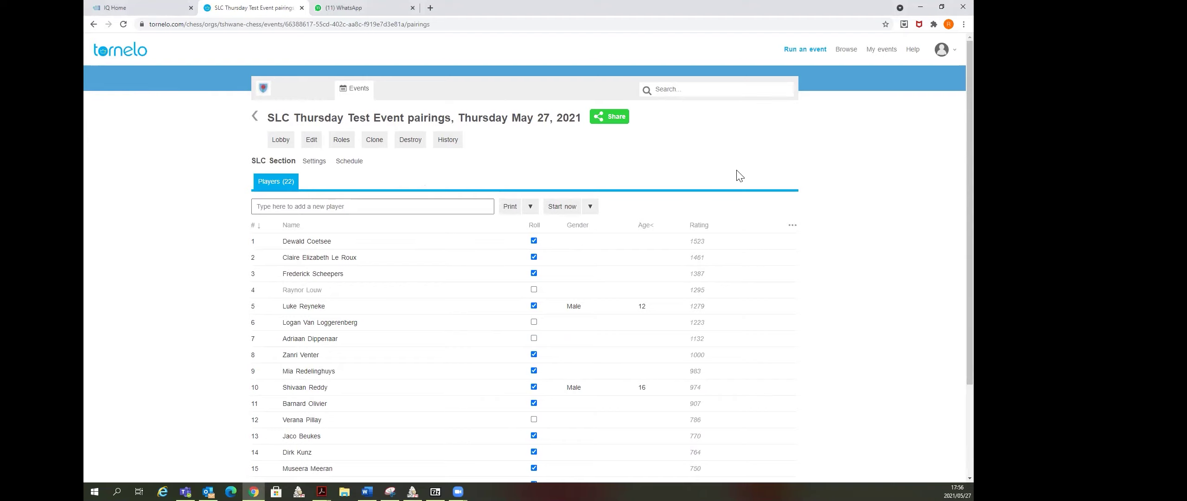
Look over player 4's details and the round start options without changing anything.
{"action": "scroll", "coordinate": [739, 176], "scroll_direction": "down", "scroll_amount": 3}
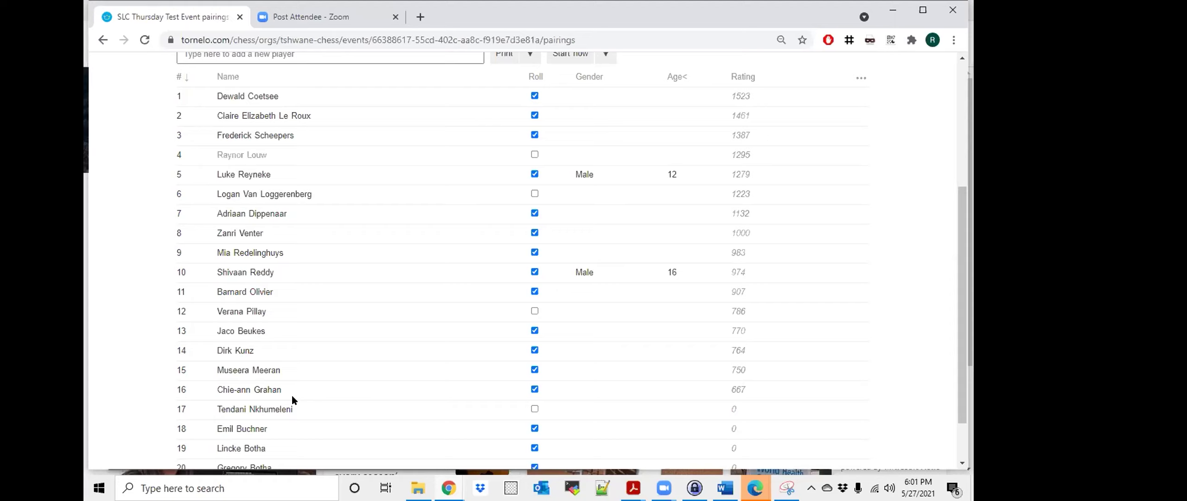
{"action": "left_click", "coordinate": [239, 155]}
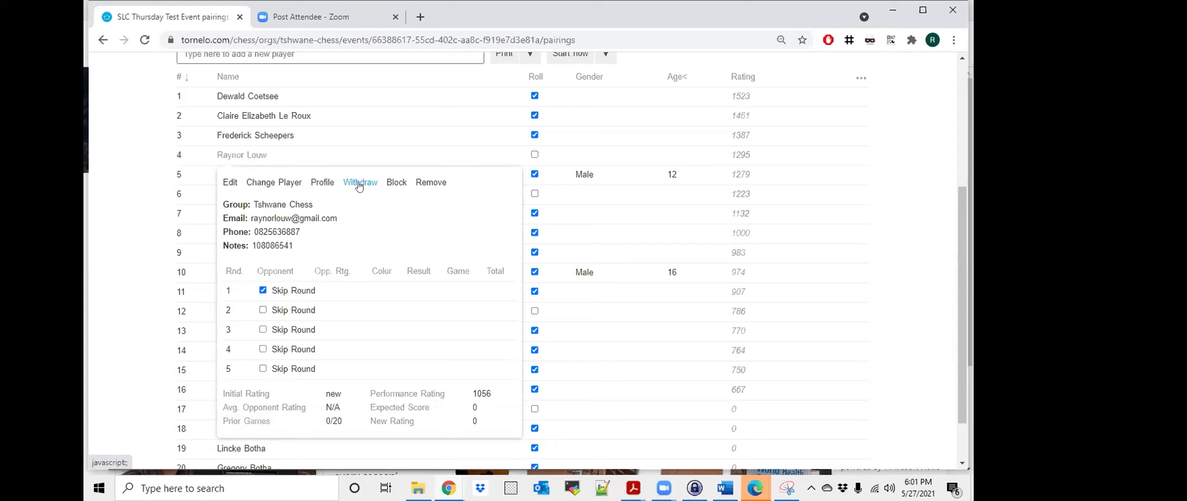
{"action": "left_click", "coordinate": [408, 143]}
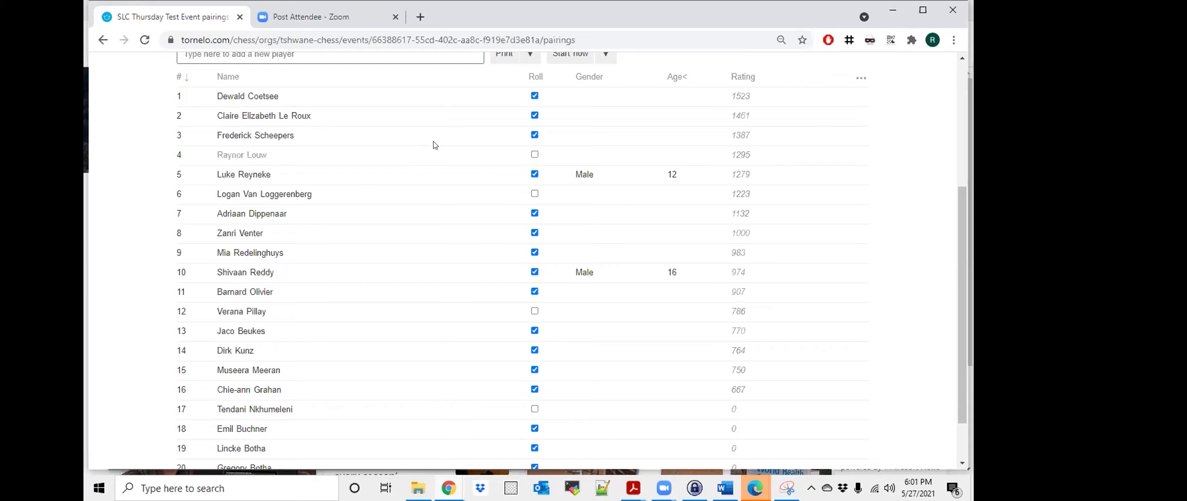
{"action": "scroll", "coordinate": [434, 144], "scroll_direction": "up", "scroll_amount": 5}
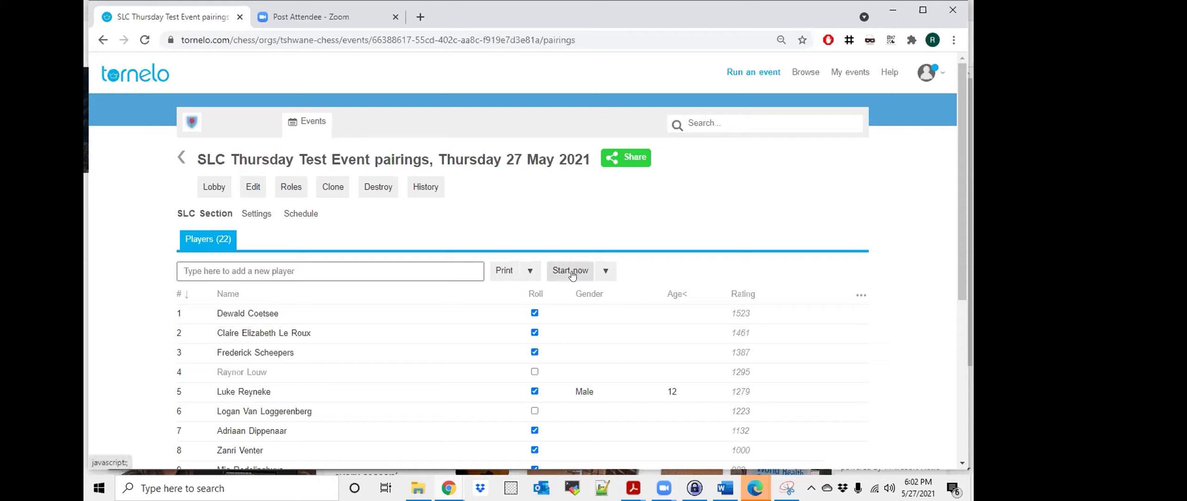
{"action": "left_click", "coordinate": [608, 271]}
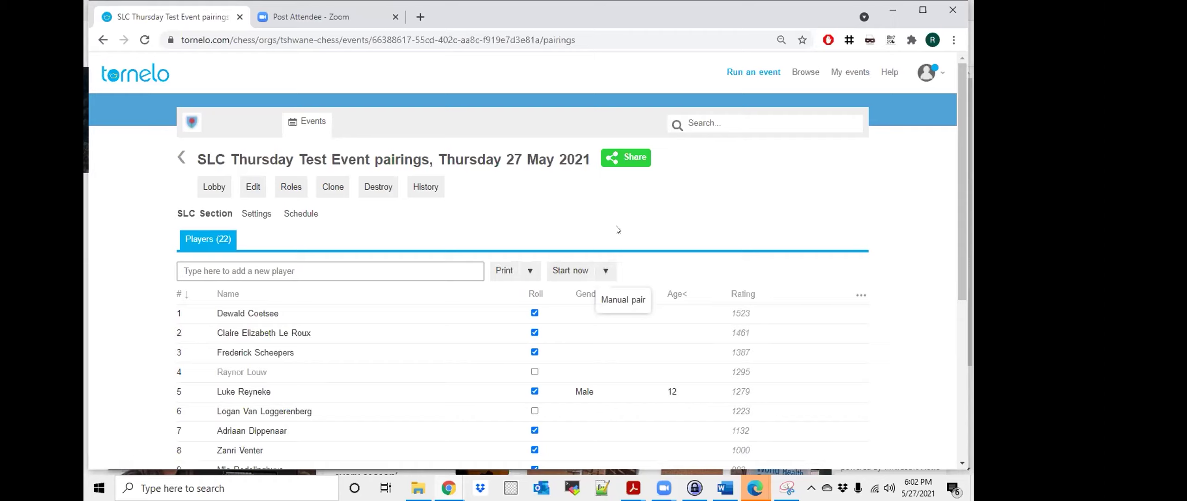
{"action": "left_click", "coordinate": [608, 244]}
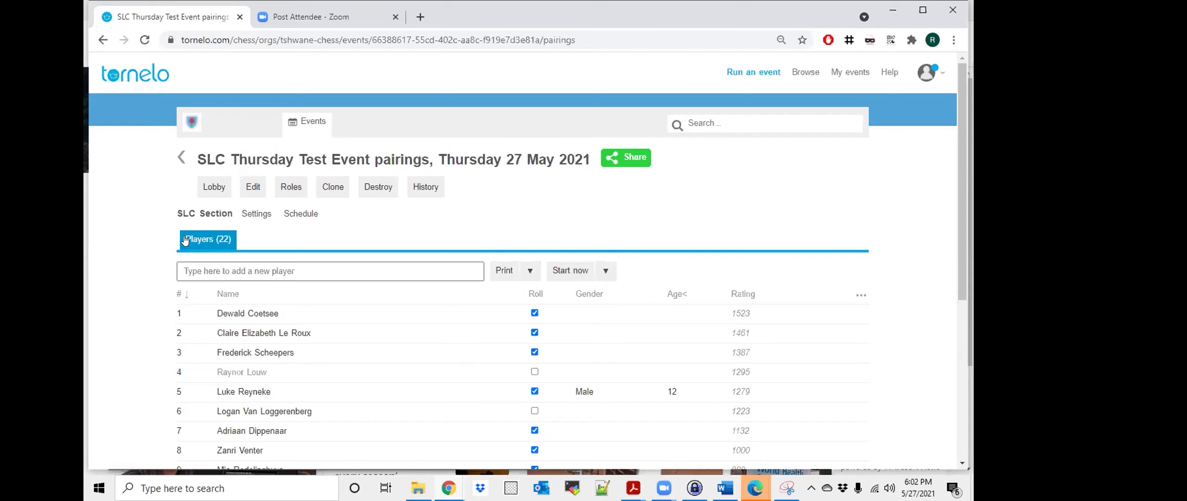
{"action": "scroll", "coordinate": [433, 226], "scroll_direction": "down", "scroll_amount": 2}
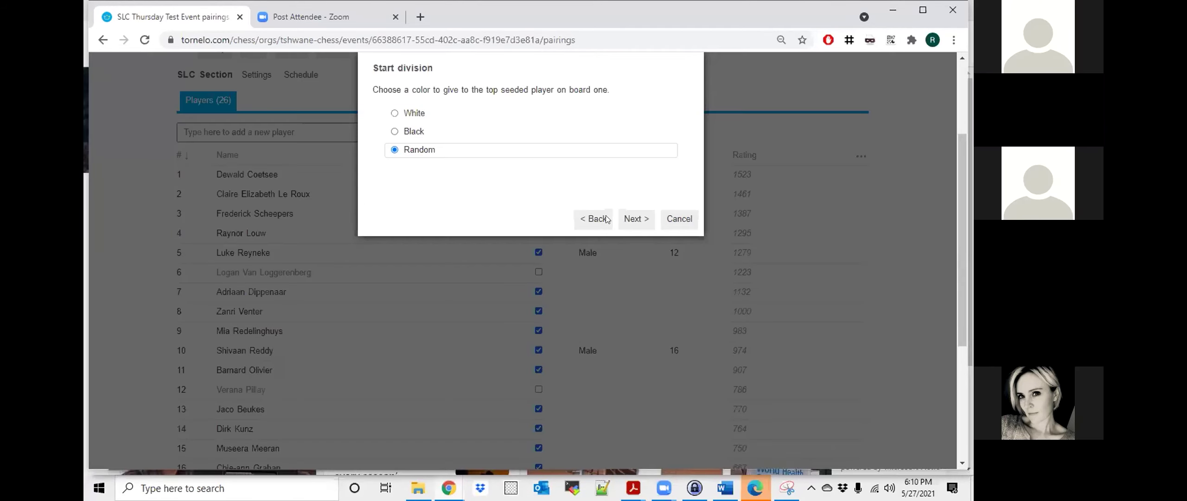
Cancel the start-division wizard and untick Skip Round for player 6 in round 1.
{"action": "left_click", "coordinate": [637, 219]}
{"action": "scroll", "coordinate": [669, 221], "scroll_direction": "down", "scroll_amount": 1}
{"action": "left_click", "coordinate": [225, 269]}
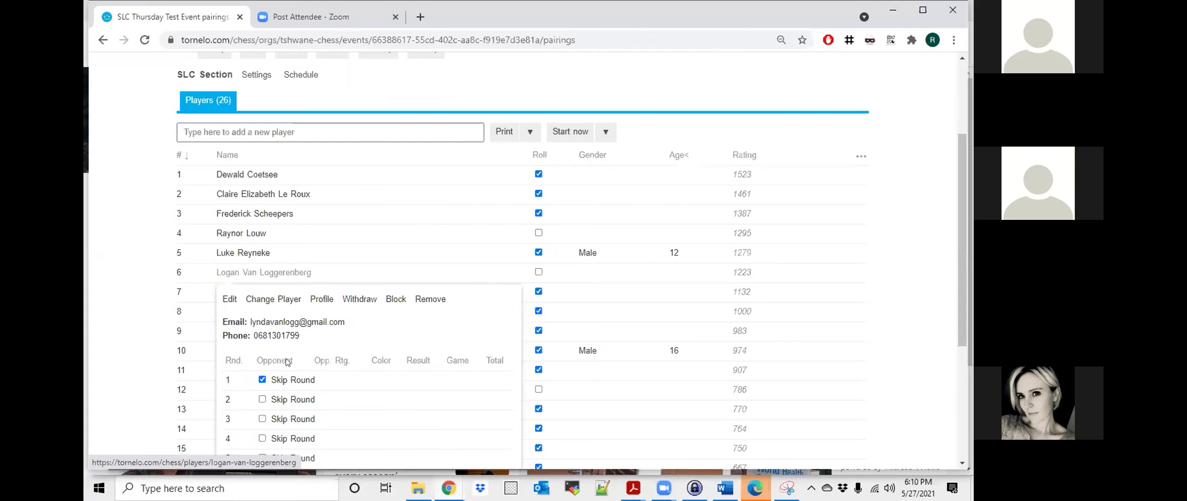
{"action": "left_click", "coordinate": [262, 380]}
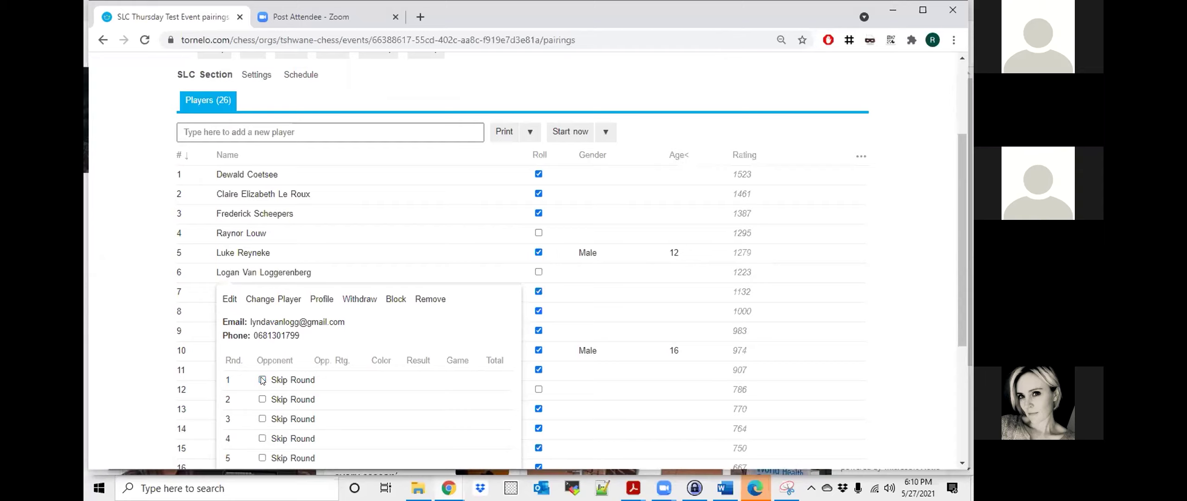
{"action": "left_click", "coordinate": [455, 216]}
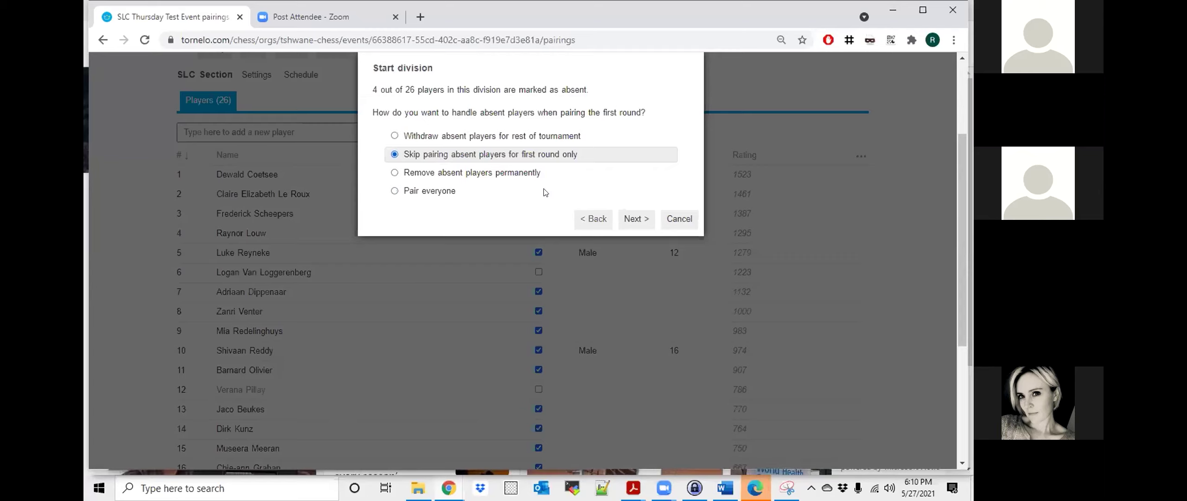
Create round 1 pairings with Random colour for the top seed and no accelerated pairings.
{"action": "left_click", "coordinate": [627, 218]}
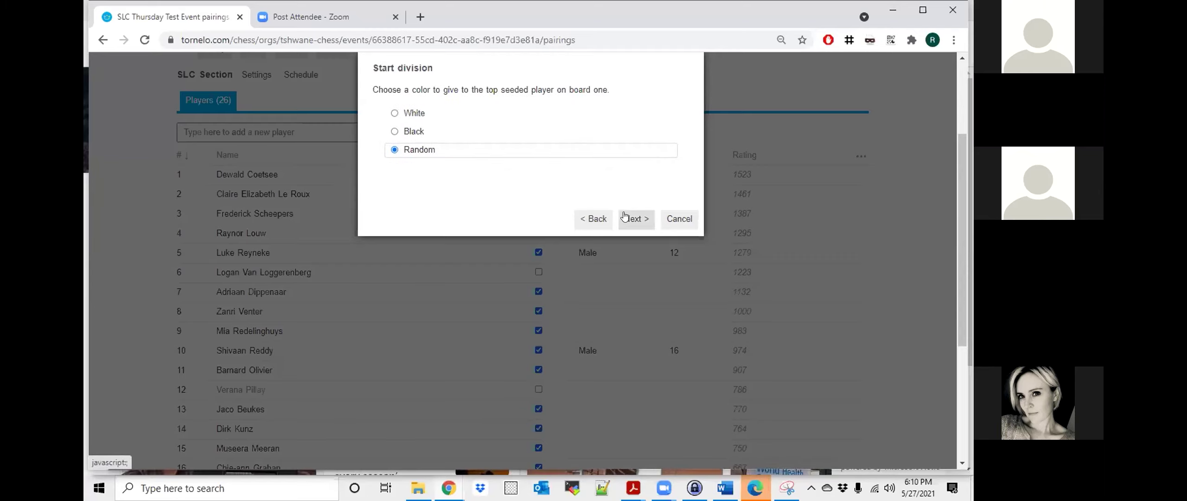
{"action": "left_click", "coordinate": [635, 218]}
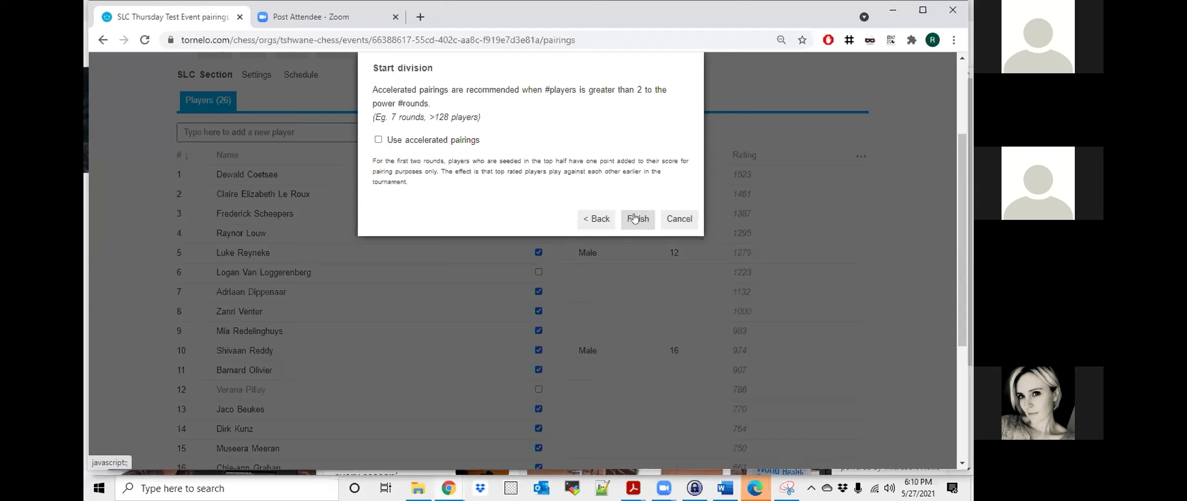
{"action": "left_click", "coordinate": [636, 219]}
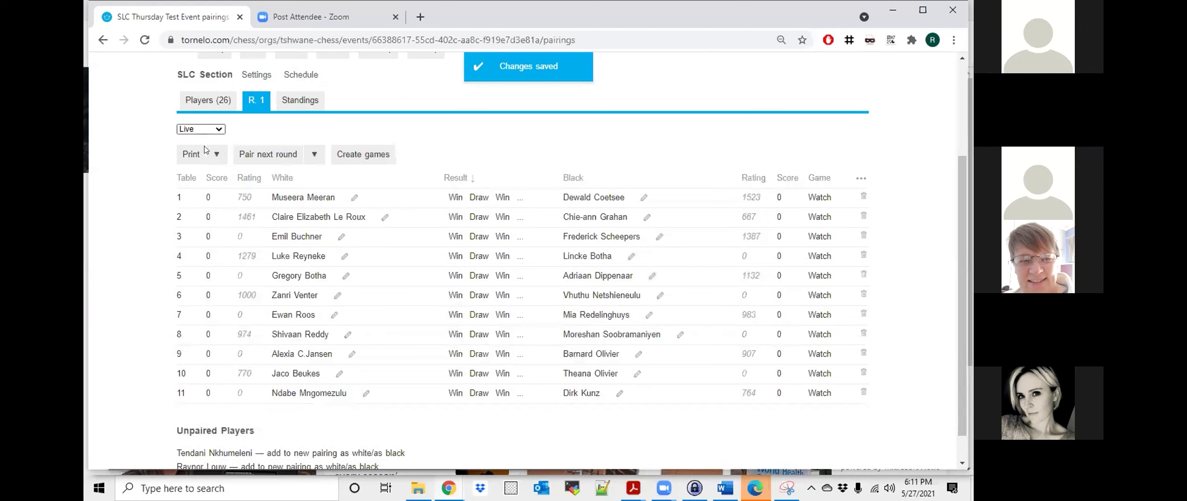
Change the round 1 status from Live to Draft.
{"action": "left_click", "coordinate": [204, 129]}
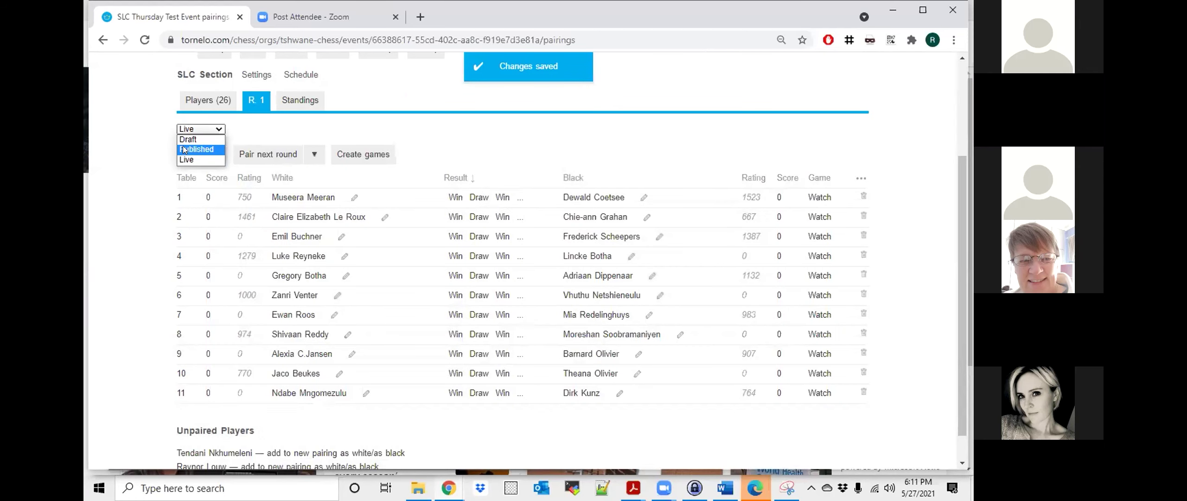
{"action": "left_click", "coordinate": [185, 140]}
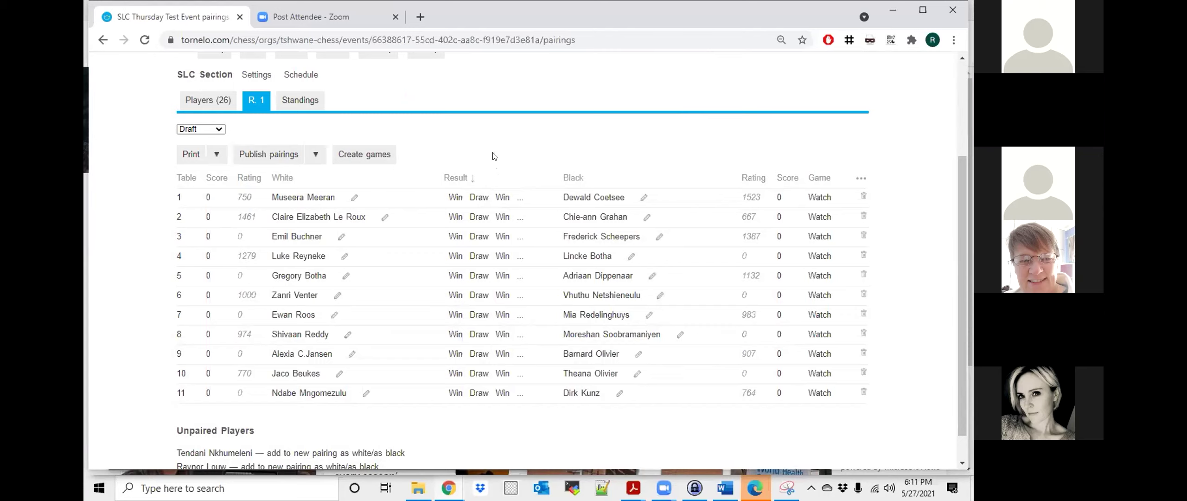
Publish the round 1 pairings and start round 1 so it shows Live.
{"action": "left_click", "coordinate": [274, 158]}
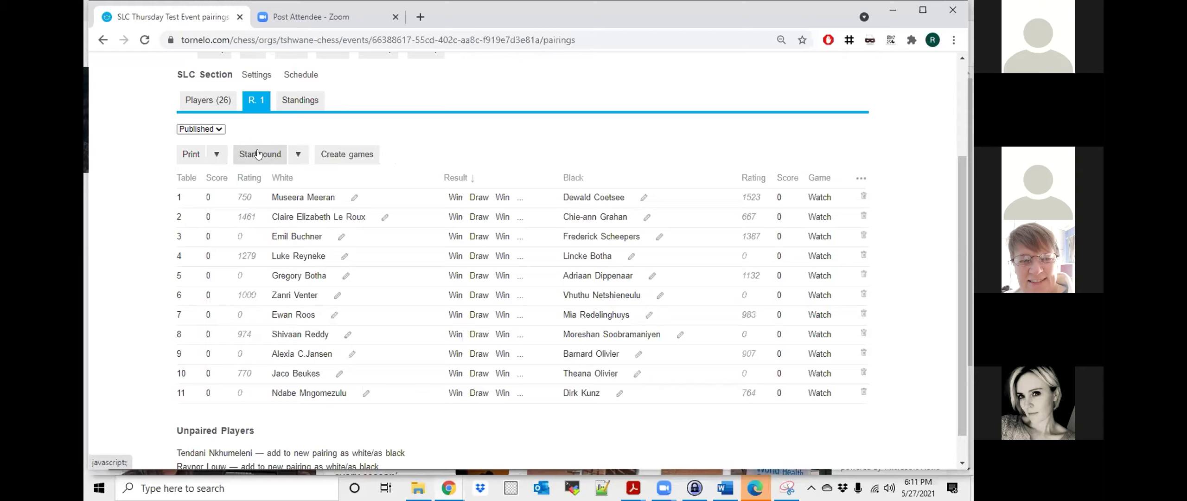
{"action": "left_click", "coordinate": [258, 154]}
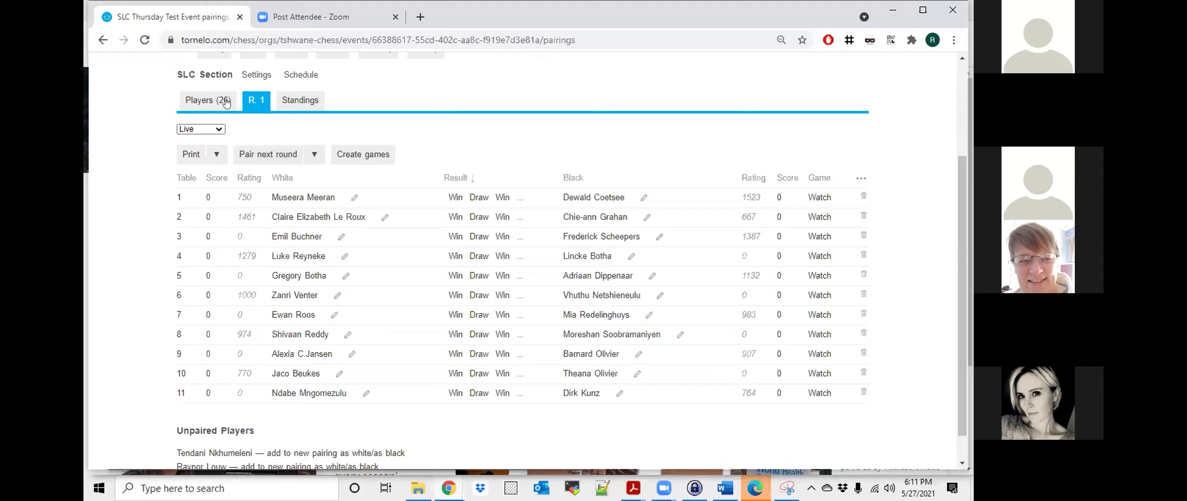
{"action": "scroll", "coordinate": [226, 102], "scroll_direction": "up", "scroll_amount": 3}
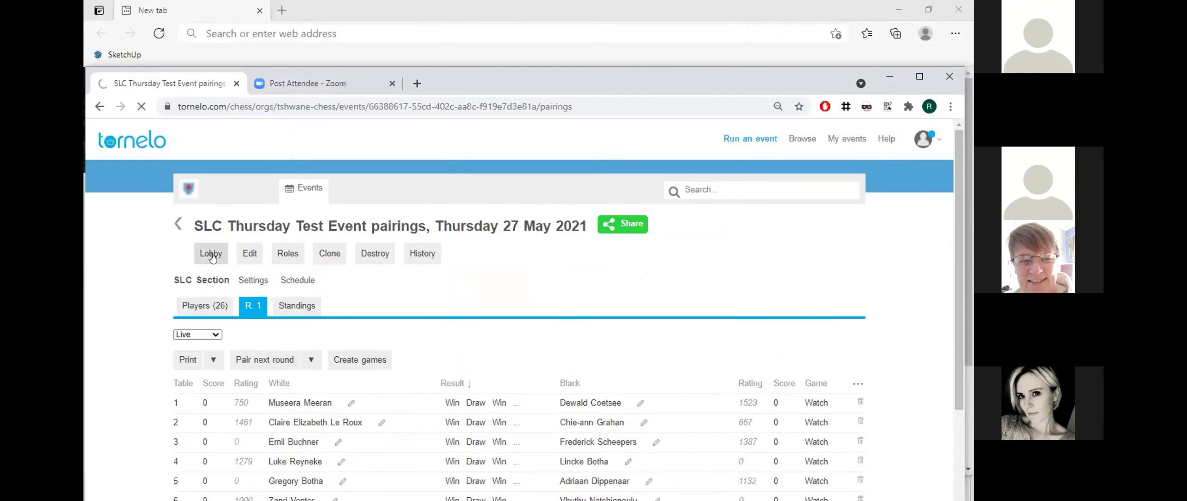
View the round 1 overview from the Lobby, then switch to the round 1, board 1 game.
{"action": "left_click", "coordinate": [214, 187]}
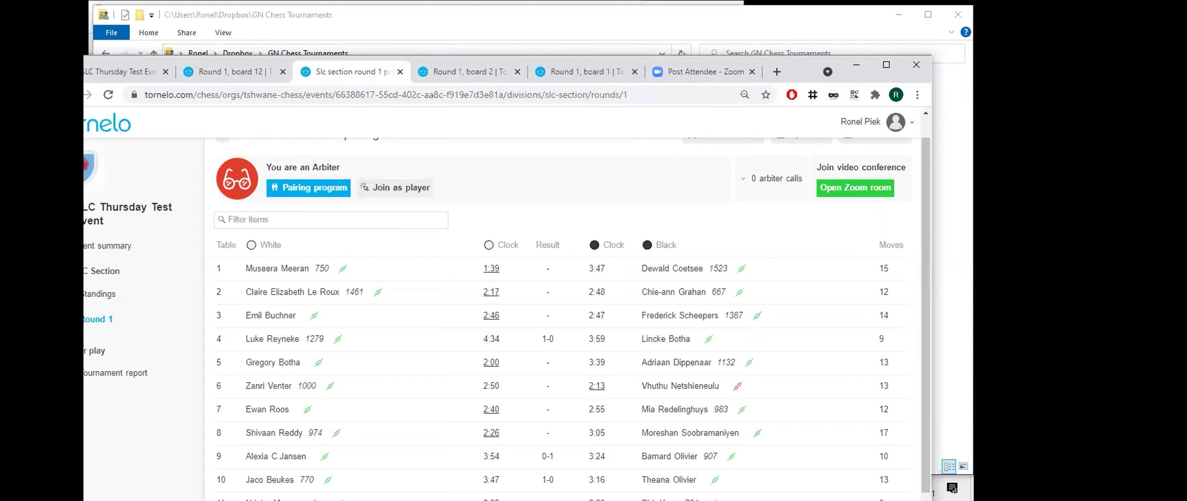
{"action": "left_click", "coordinate": [400, 72]}
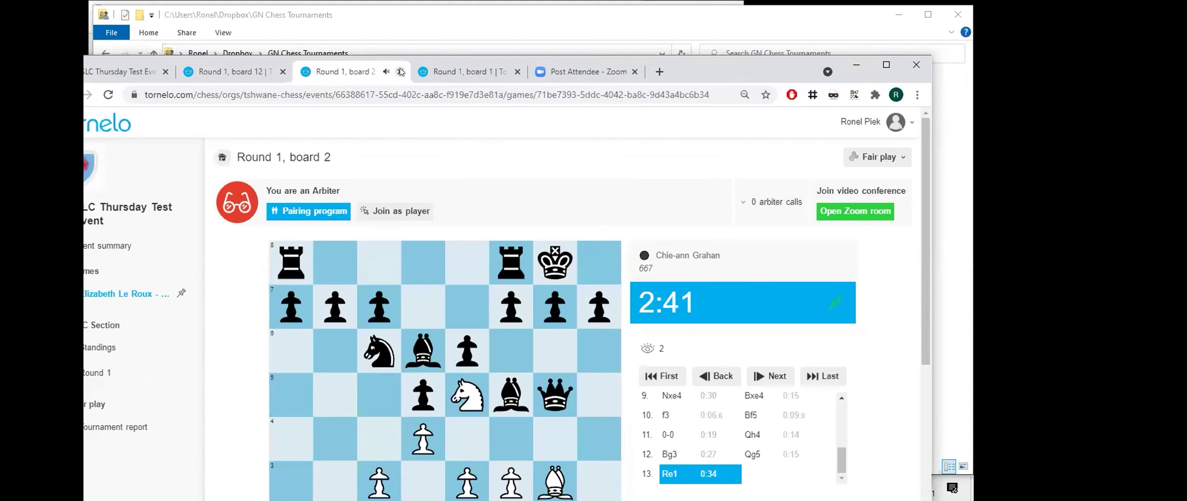
{"action": "left_click", "coordinate": [440, 72]}
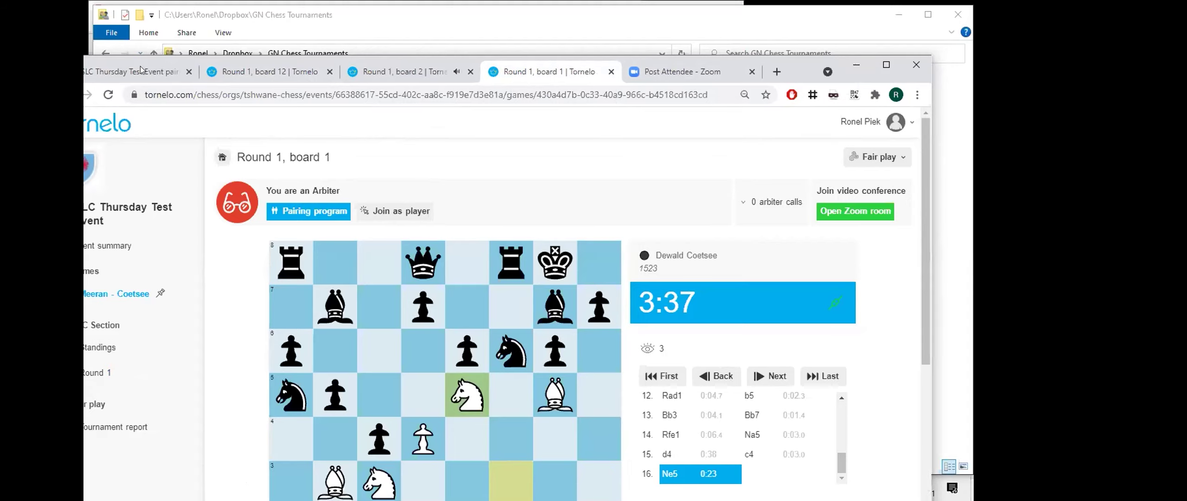
{"action": "scroll", "coordinate": [760, 299], "scroll_direction": "down", "scroll_amount": 3}
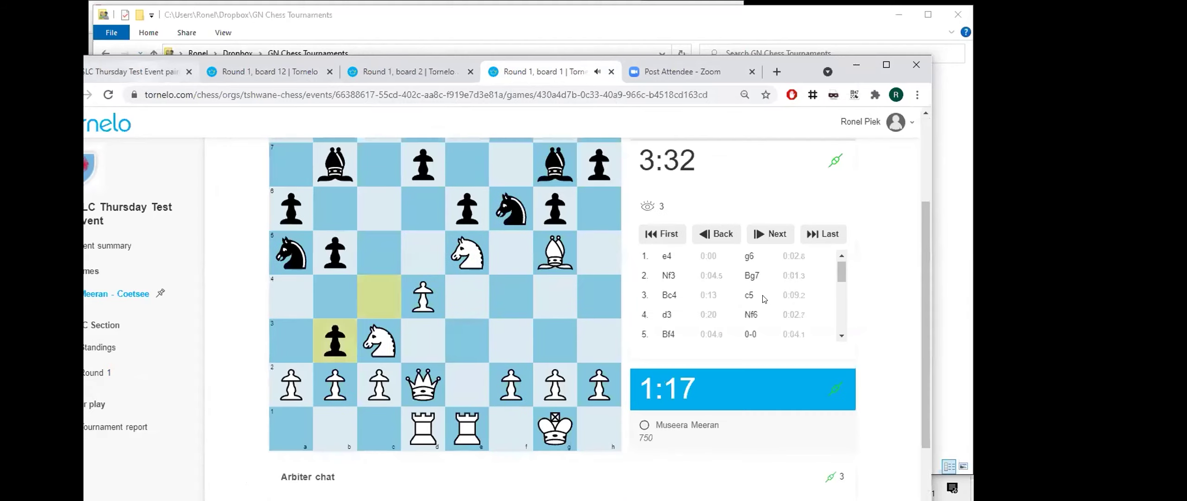
Reload the pairings and reopen R. 1 until results show on 11 of 12 boards.
{"action": "key", "text": "ctrl+1"}
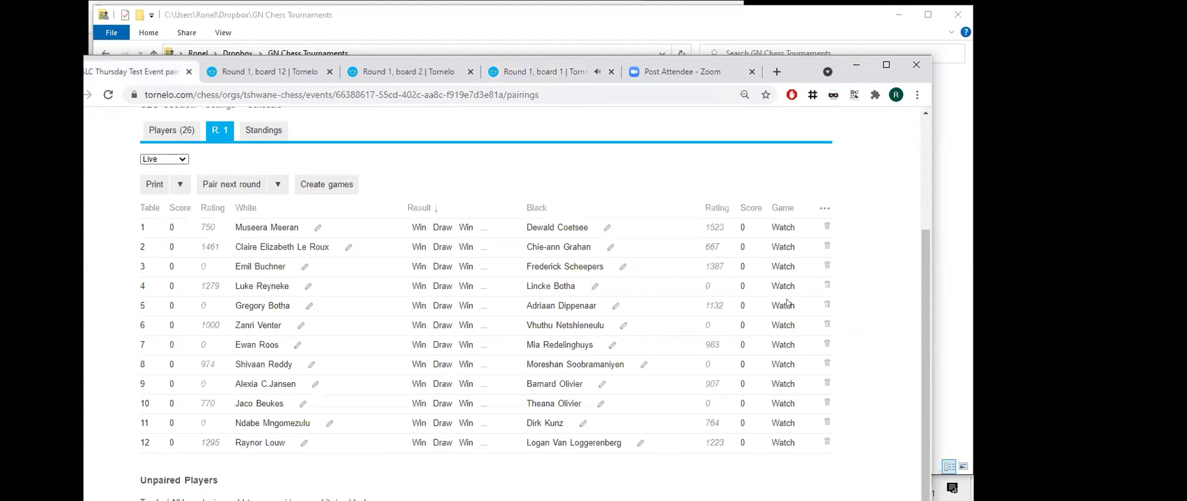
{"action": "left_click", "coordinate": [789, 303]}
{"action": "key", "text": "ctrl+1"}
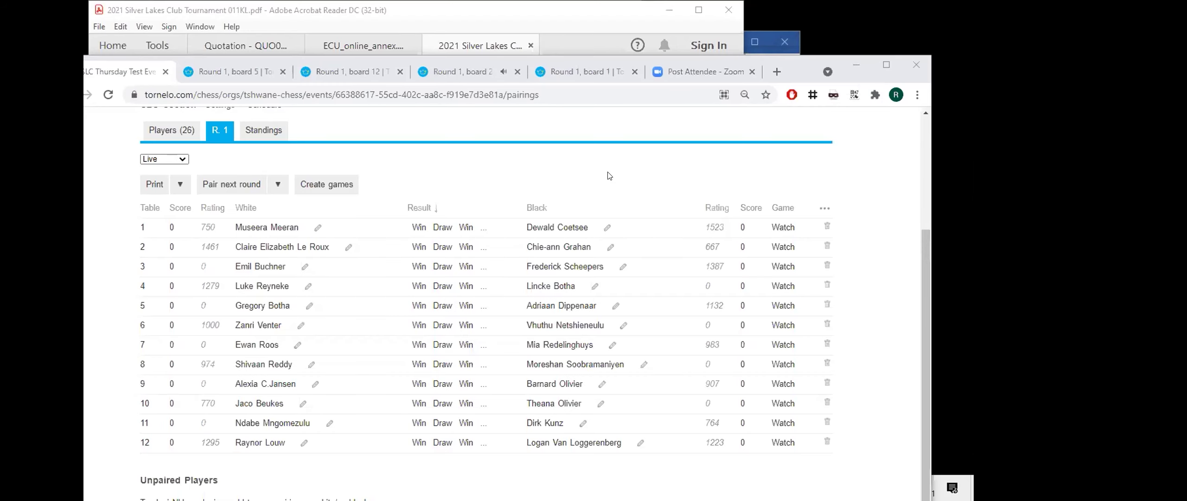
{"action": "left_click", "coordinate": [109, 94]}
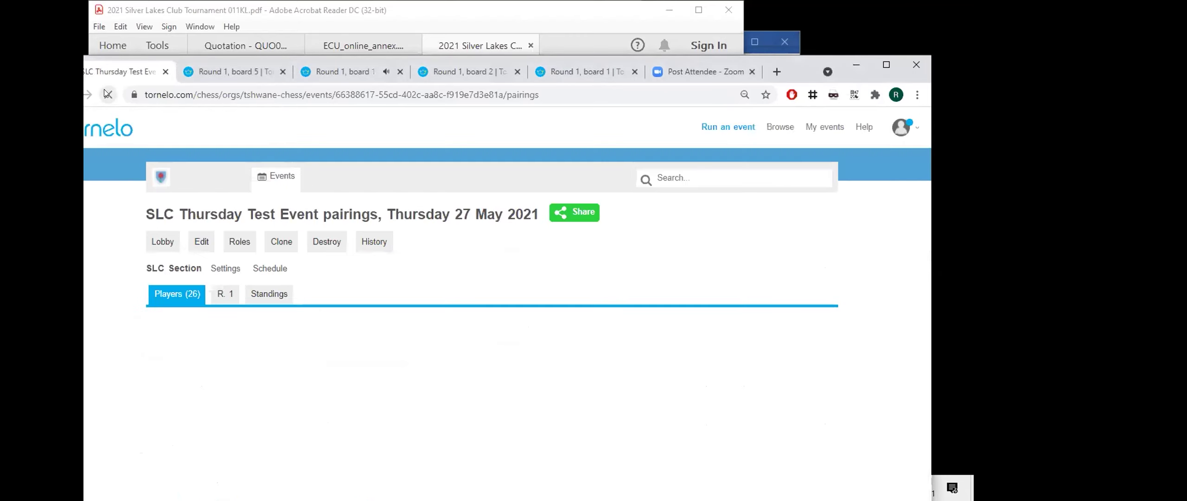
{"action": "left_click", "coordinate": [217, 134]}
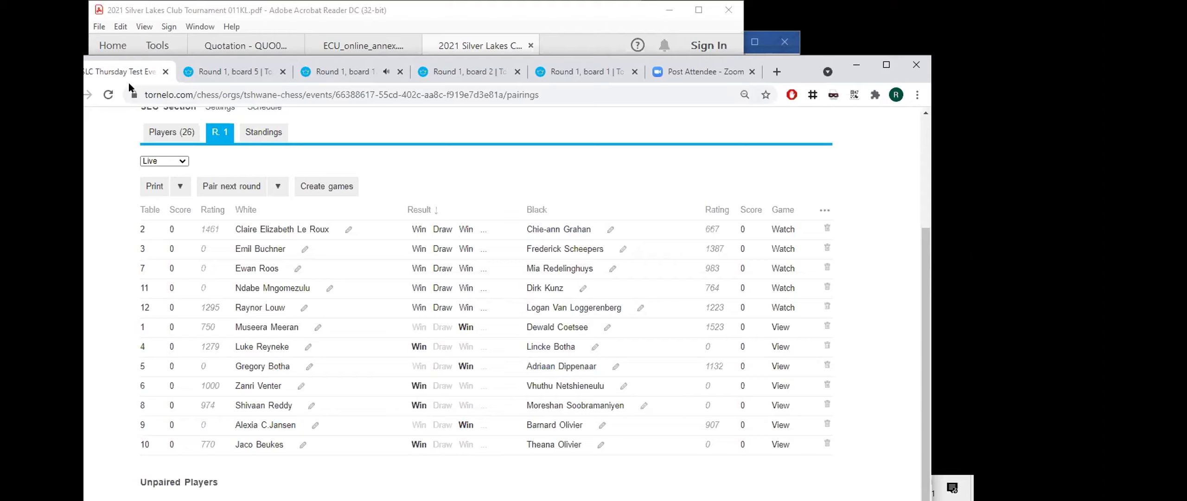
{"action": "left_click", "coordinate": [108, 95]}
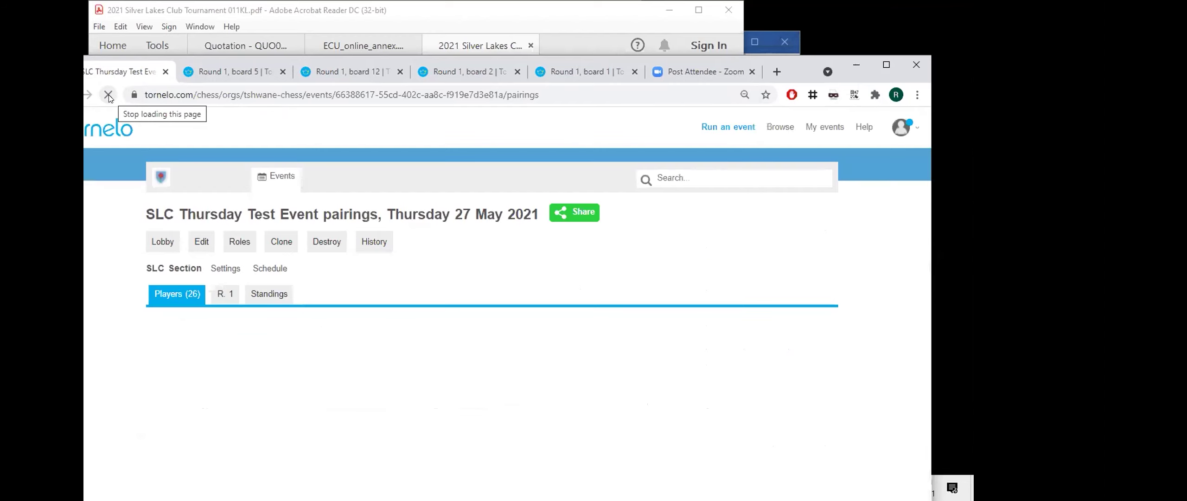
{"action": "left_click", "coordinate": [219, 134]}
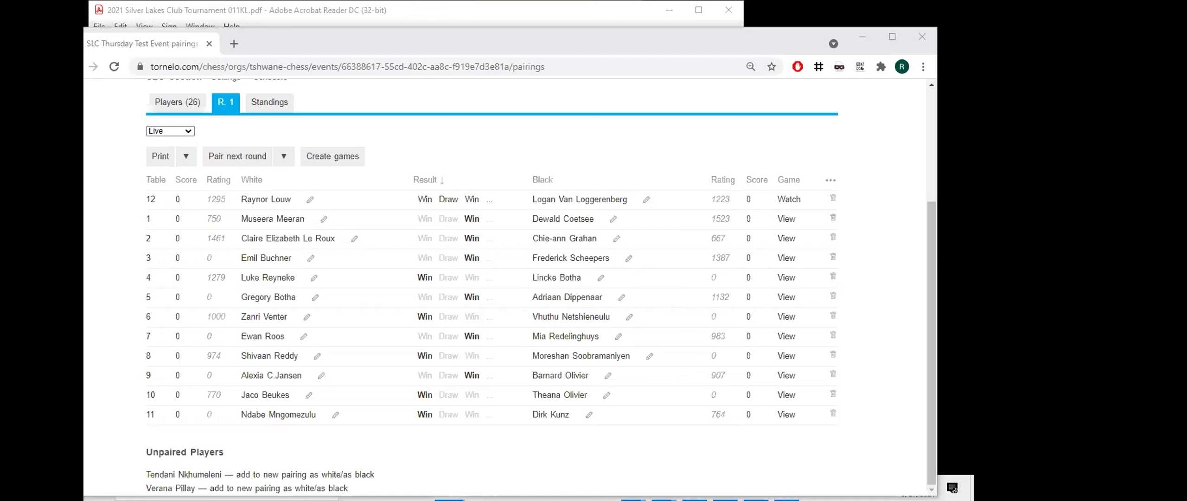
Refresh the R. 1 pairings, confirm White won Round 2 board 5, then close the game window.
{"action": "left_click", "coordinate": [115, 66]}
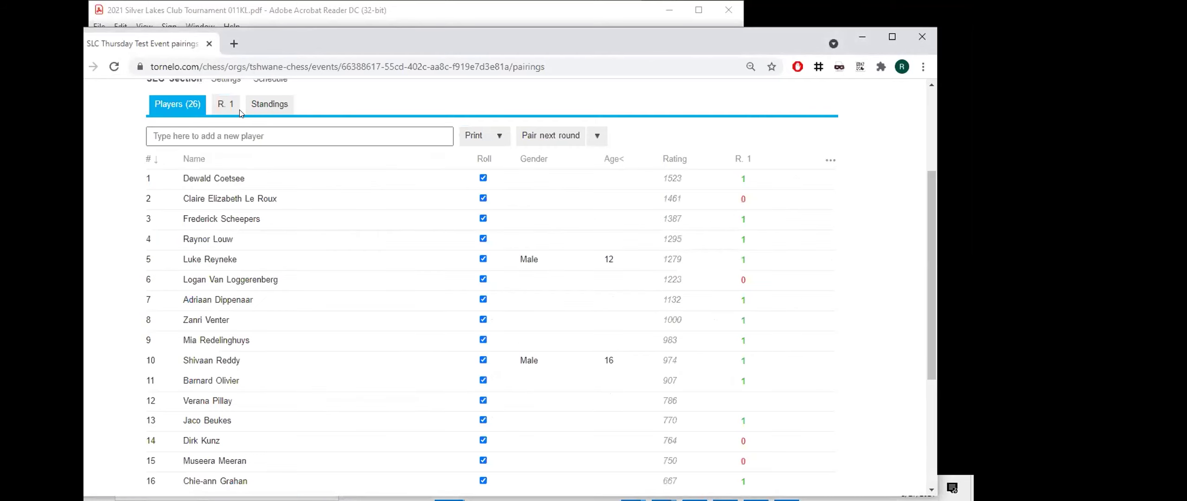
{"action": "left_click", "coordinate": [238, 111]}
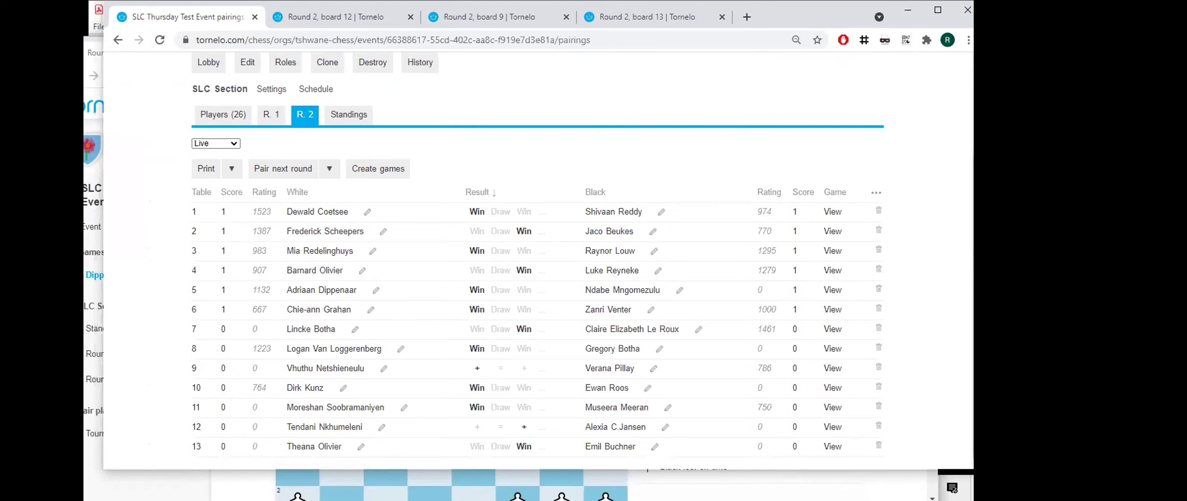
{"action": "left_click", "coordinate": [105, 478]}
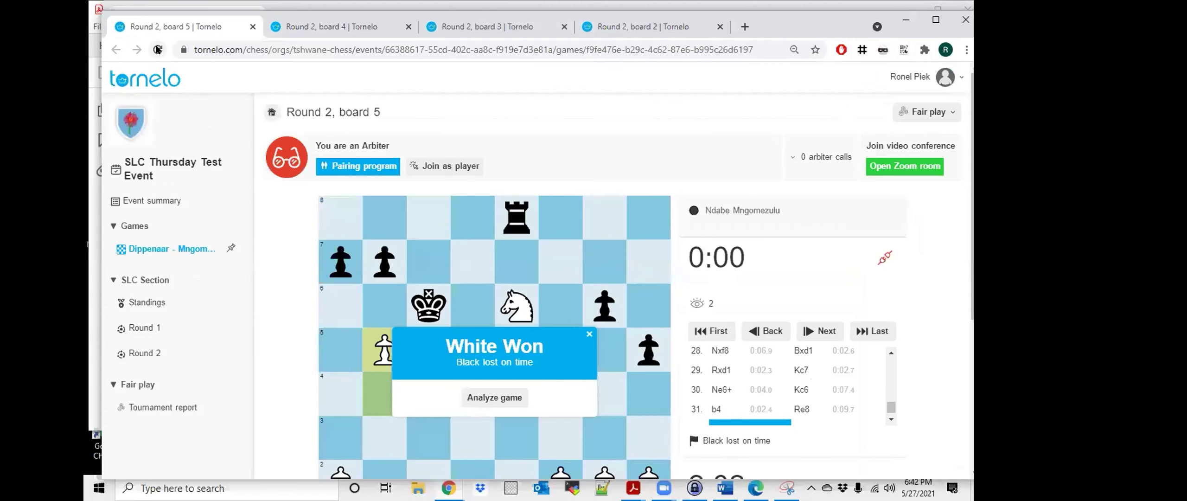
{"action": "left_click", "coordinate": [157, 50]}
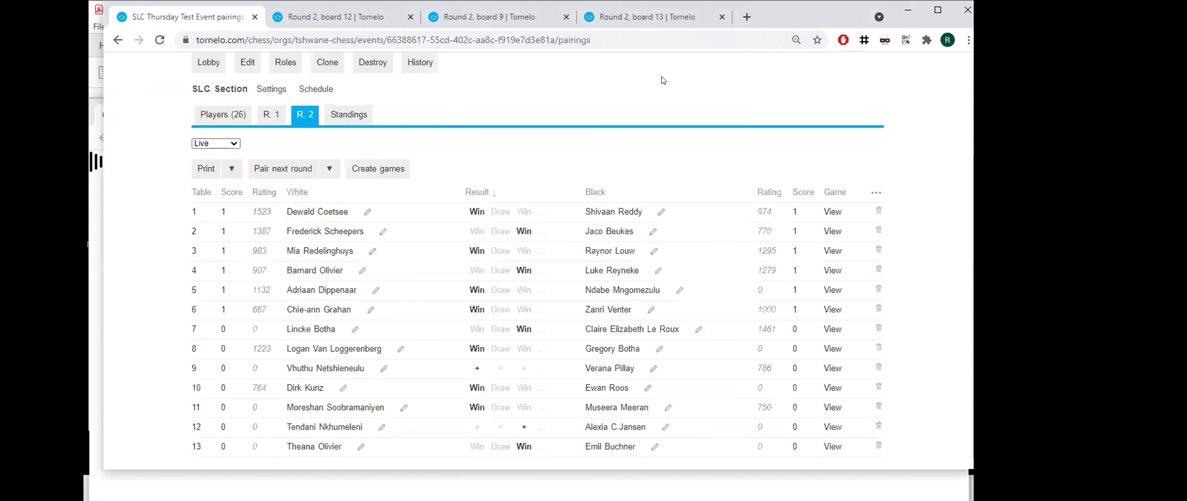
{"action": "key", "text": "ctrl+shift+w"}
Close the board 13 game and open Fair play's Tournament report from the event lobby.
{"action": "left_click", "coordinate": [392, 83]}
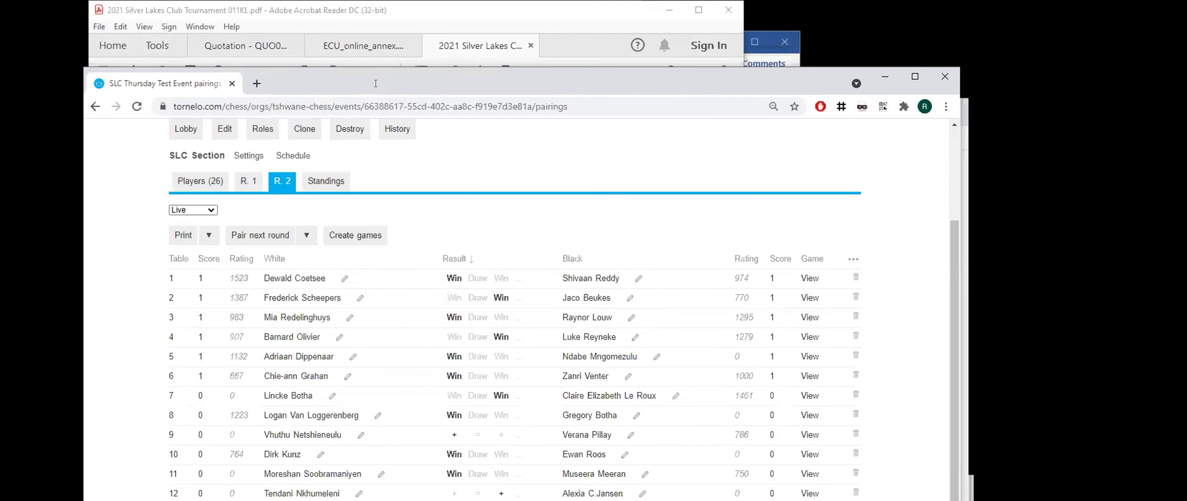
{"action": "left_click", "coordinate": [182, 130]}
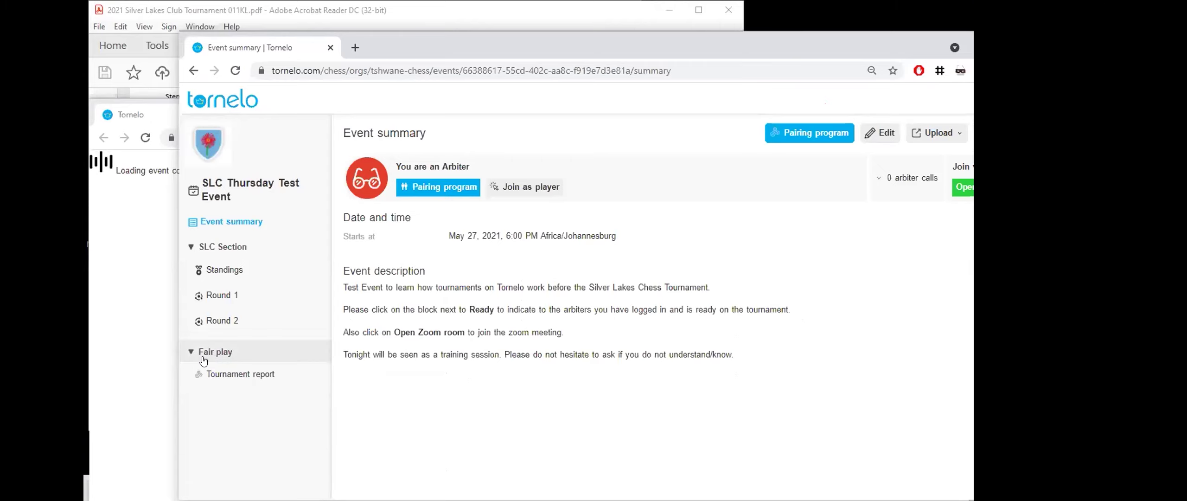
{"action": "left_click", "coordinate": [262, 375]}
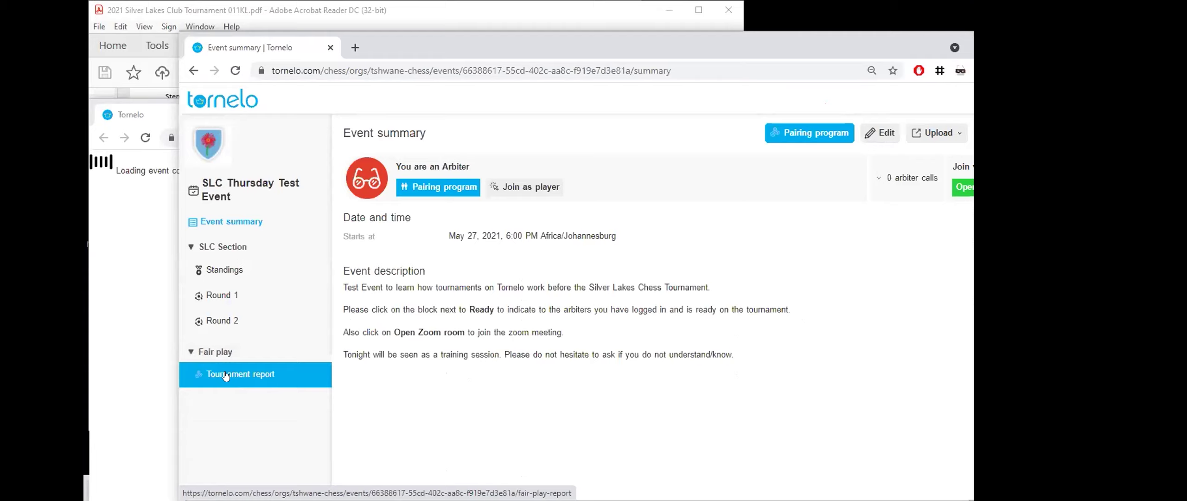
{"action": "left_click", "coordinate": [225, 376]}
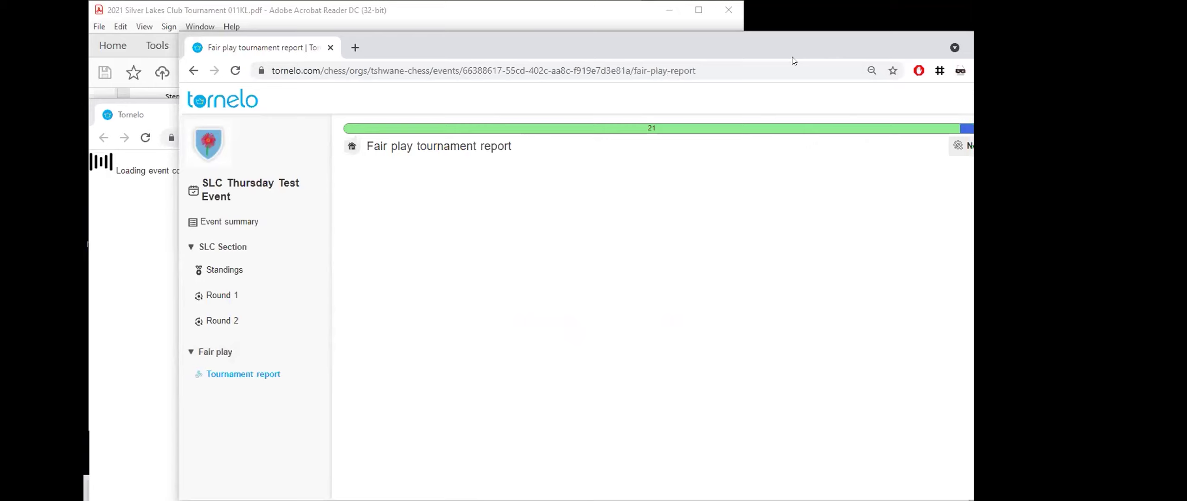
Inspect the loaded fair play report, marking the CPL and MM columns and stepping through players.
{"action": "left_click_drag", "start_coordinate": [792, 57], "coordinate": [740, 58]}
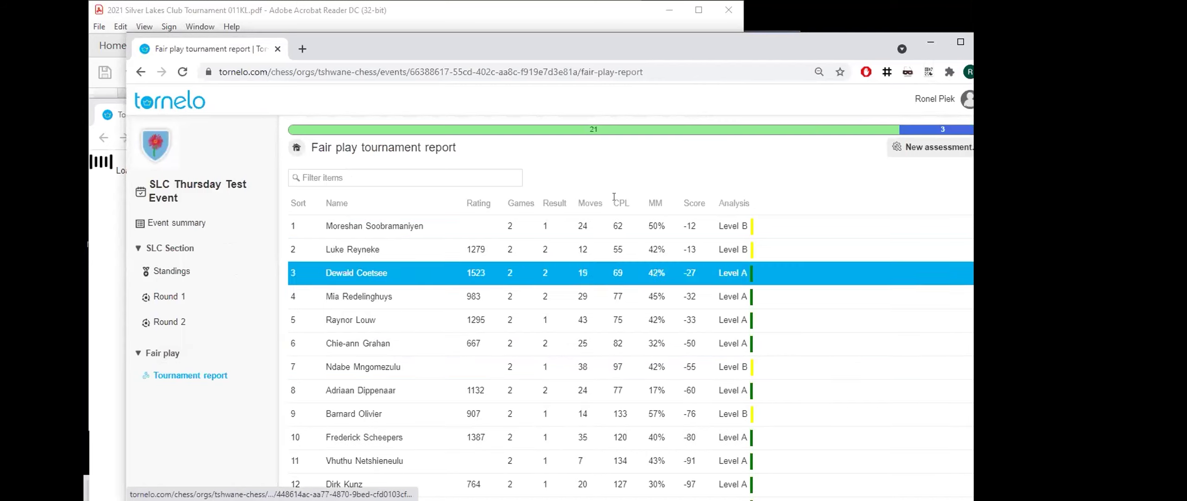
{"action": "double_click", "coordinate": [628, 203]}
{"action": "left_click", "coordinate": [643, 204]}
{"action": "double_click", "coordinate": [655, 204]}
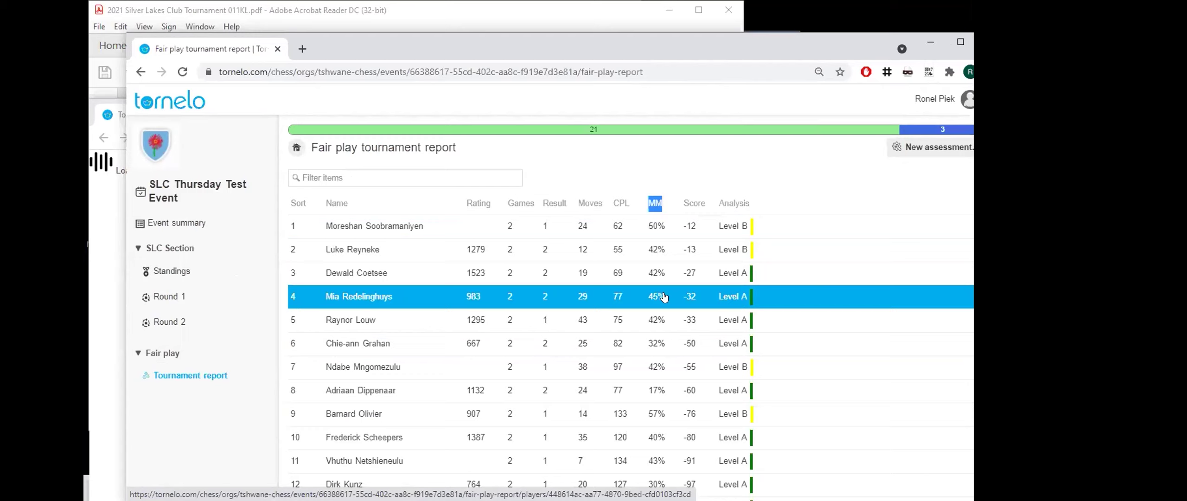
{"action": "key", "text": "Down"}
{"action": "key", "text": "Down"}
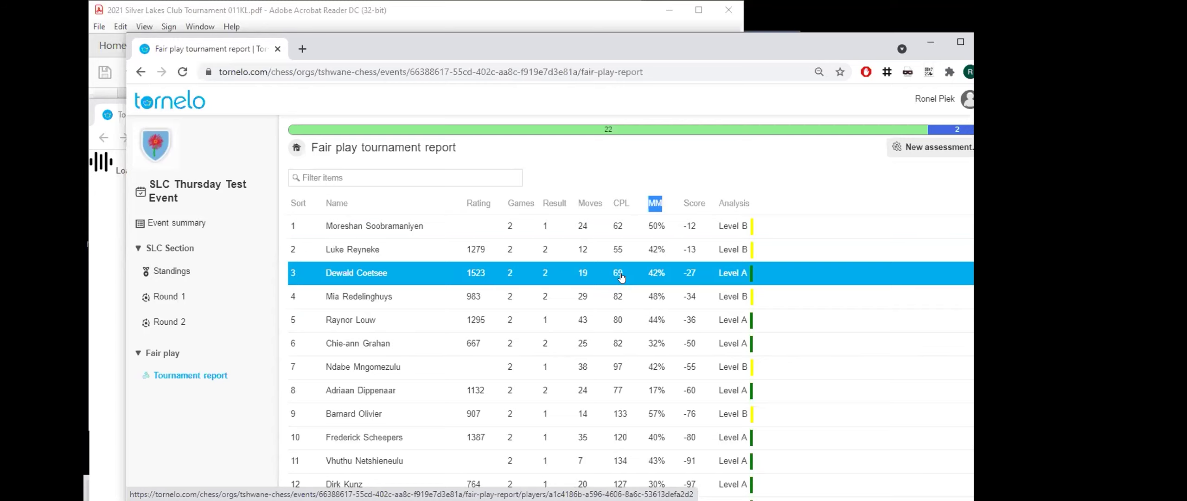
Scroll down and back up through the fair play report table.
{"action": "scroll", "coordinate": [621, 277], "scroll_direction": "down", "scroll_amount": 5}
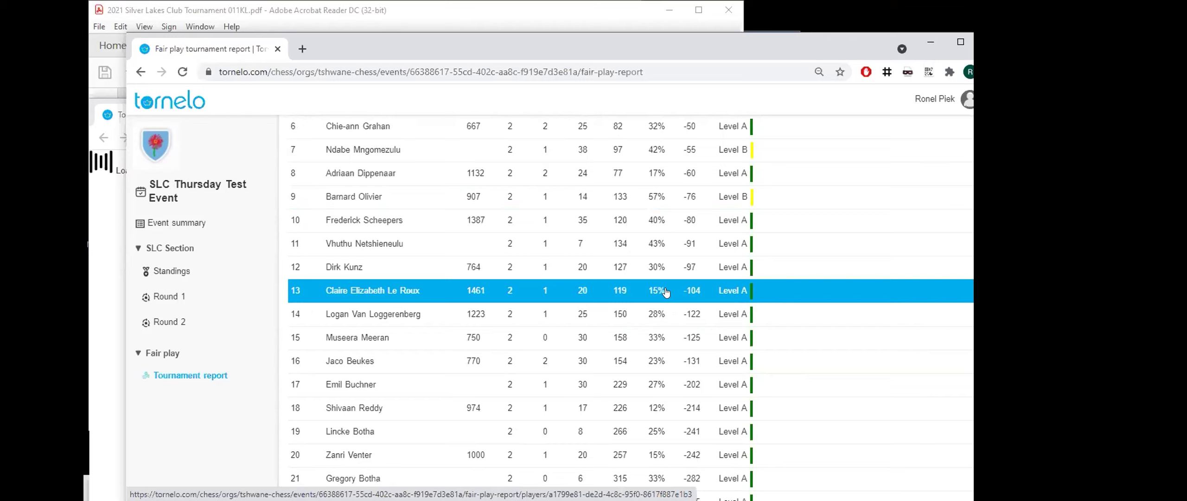
{"action": "scroll", "coordinate": [666, 291], "scroll_direction": "up", "scroll_amount": 5}
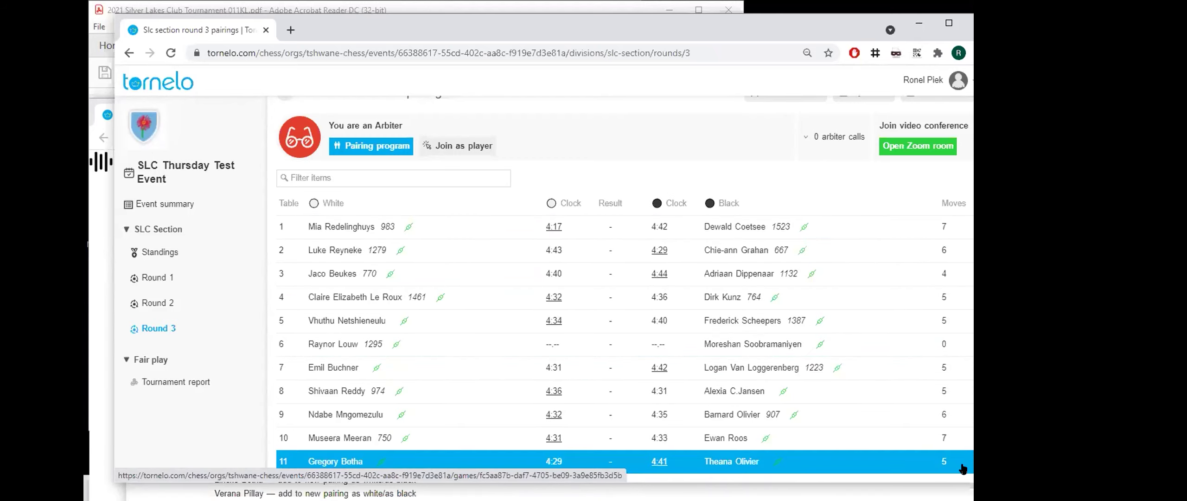
Close the arbiter window and zoom the Round 3 overview in to 80%.
{"action": "key", "text": "ctrl+w"}
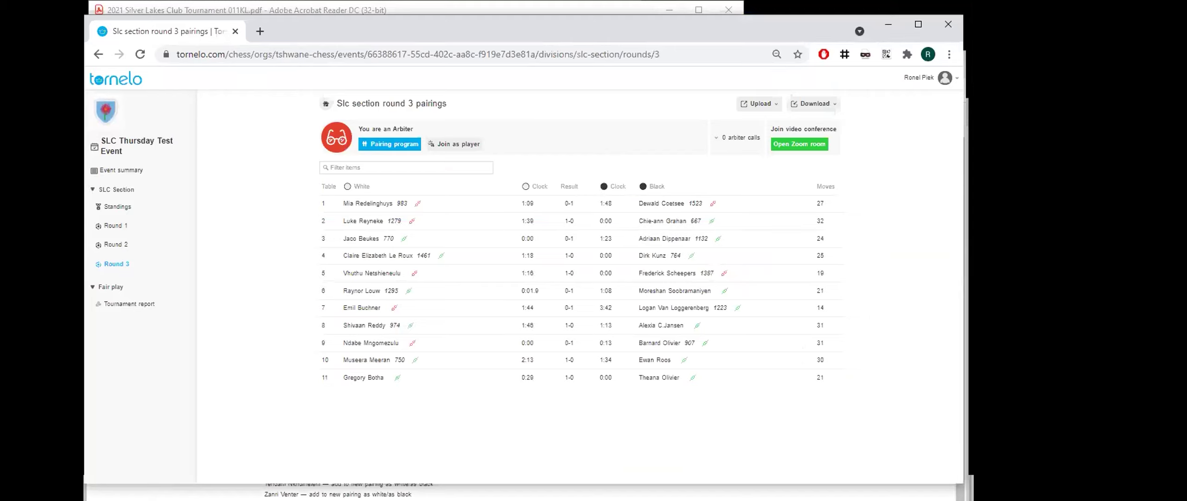
{"action": "left_click", "coordinate": [947, 56]}
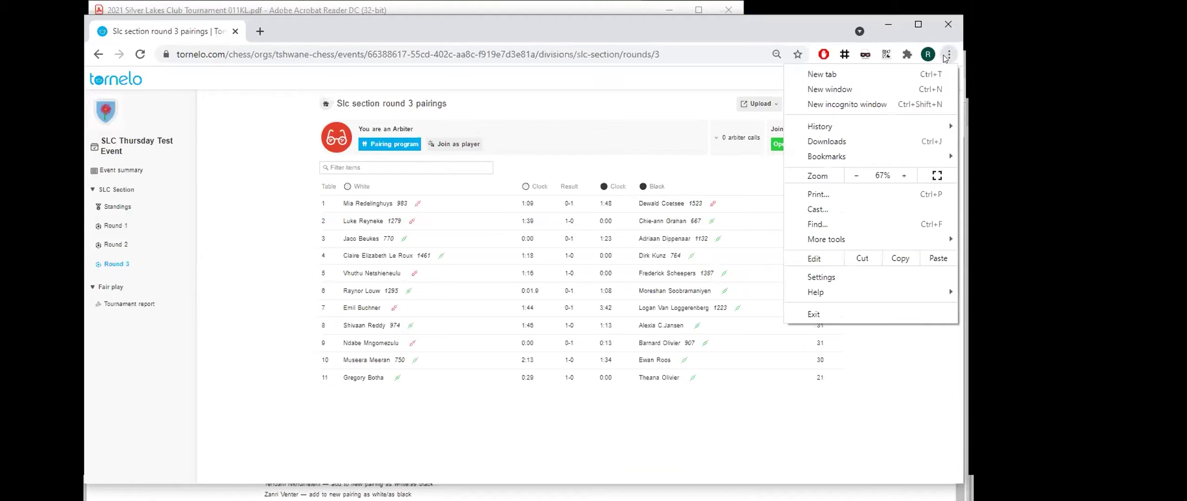
{"action": "left_click", "coordinate": [904, 176]}
{"action": "left_click", "coordinate": [903, 175]}
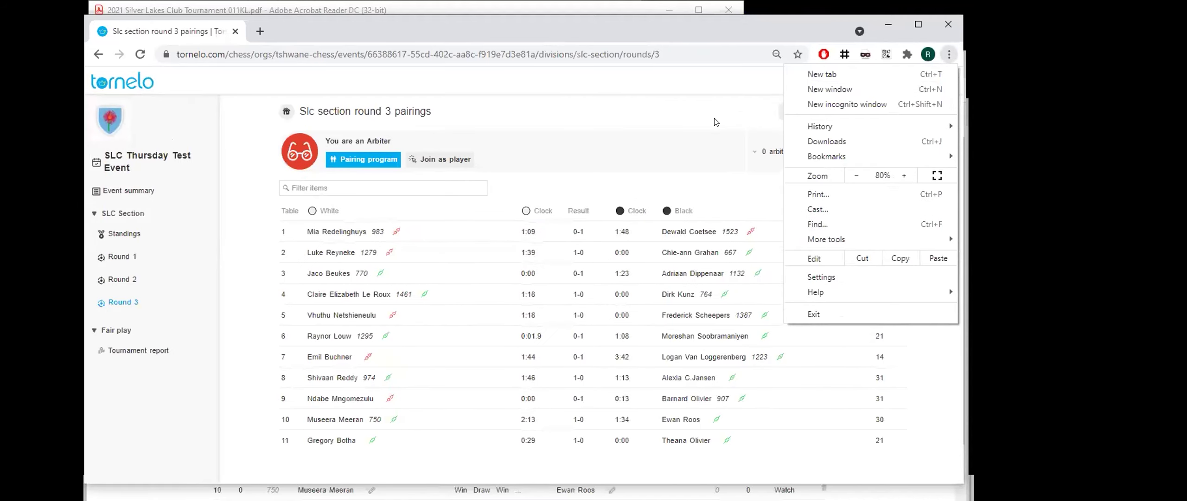
{"action": "left_click", "coordinate": [700, 118]}
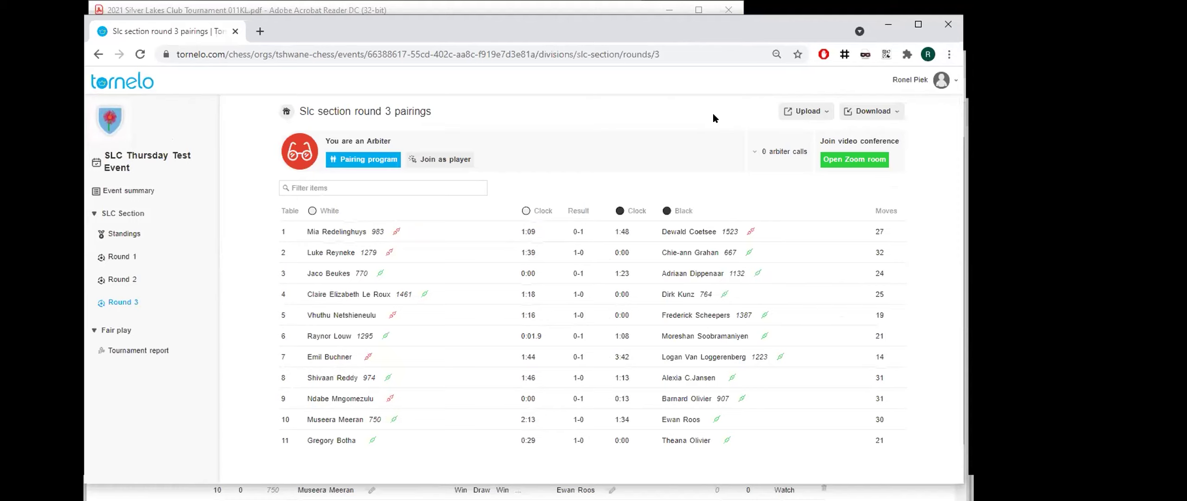